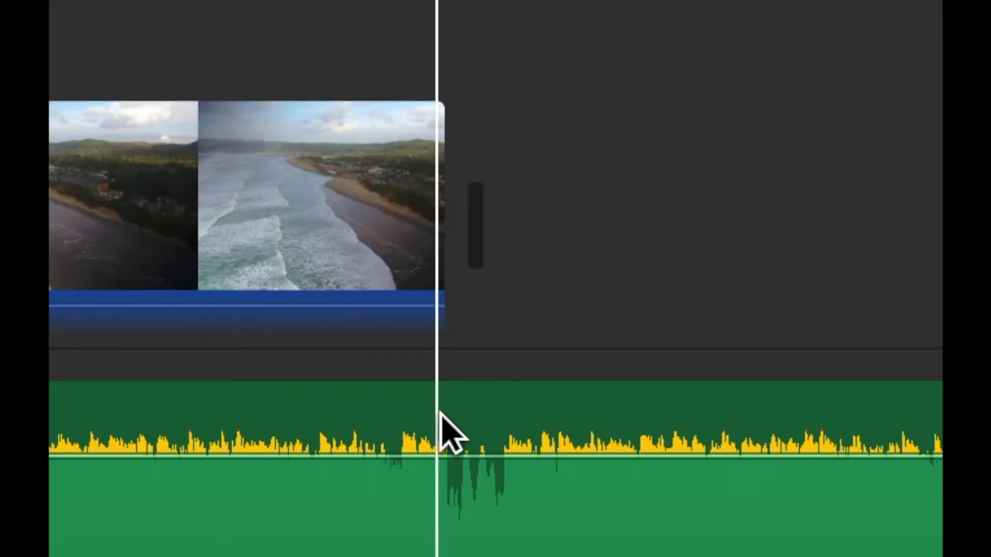
- Split the bensound-beyondtheline music at the end of the video clip, delete the excess part and play the movie from the start
click(439, 412)
key(super+b)
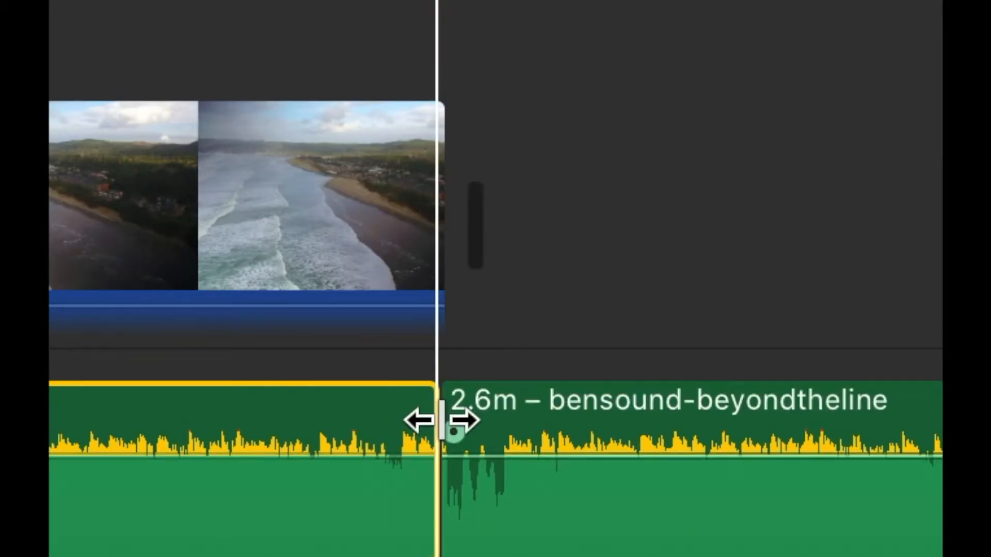
click(605, 420)
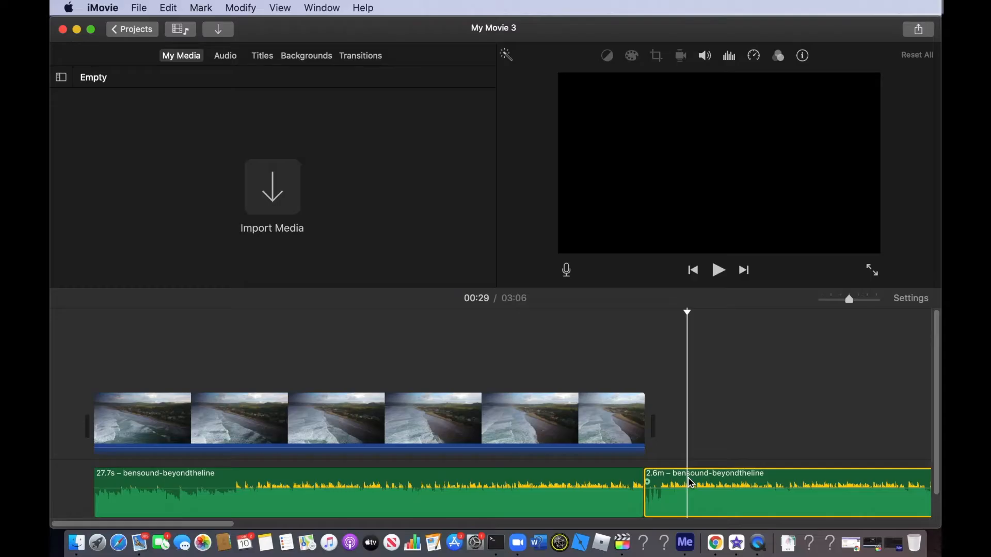
key(Delete)
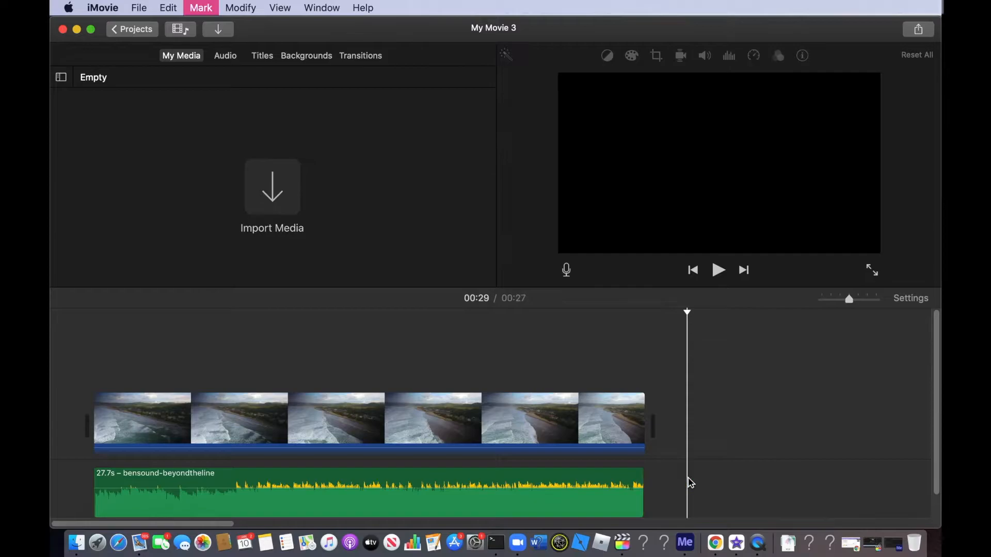
click(69, 346)
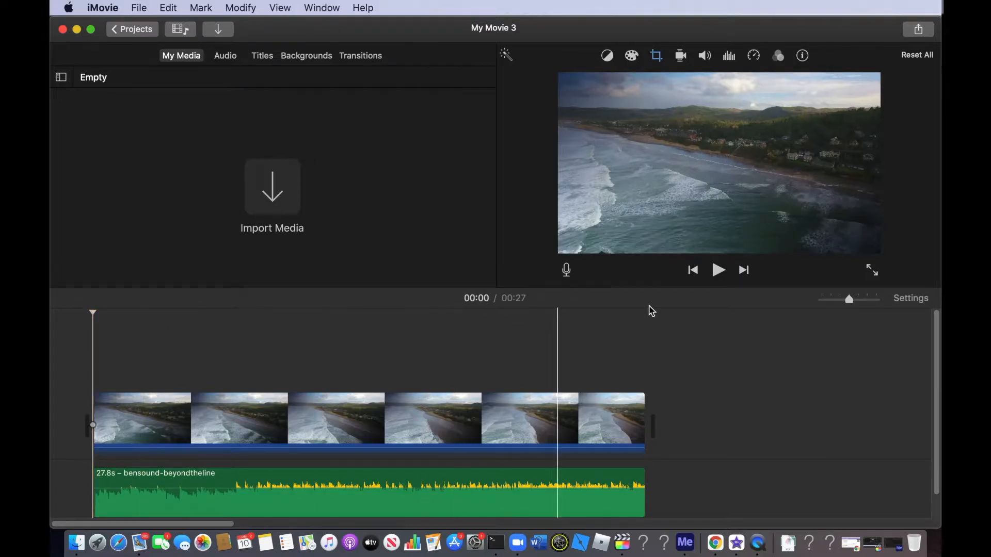
click(718, 271)
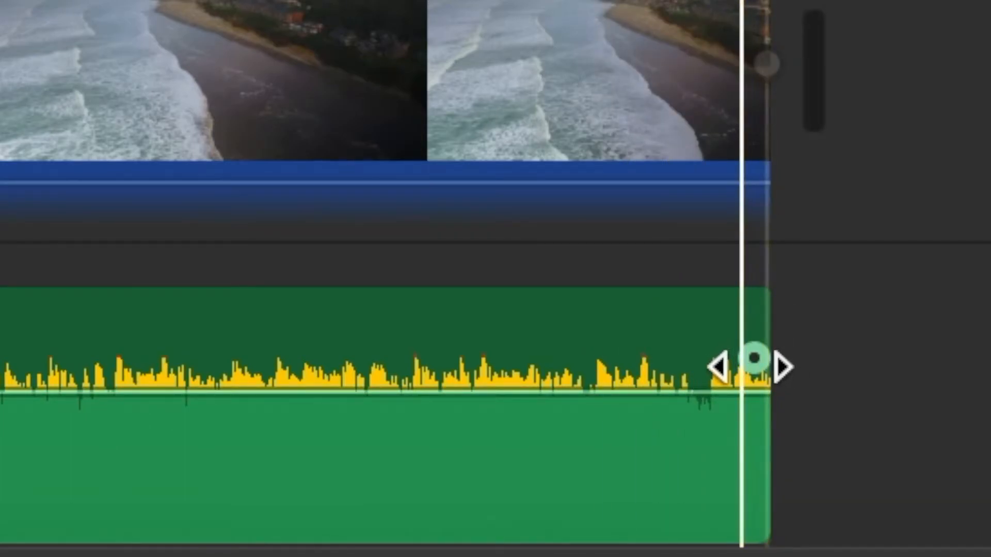
- Add a gradual fade-out over the last few seconds of the music track and play back the ending
click(753, 362)
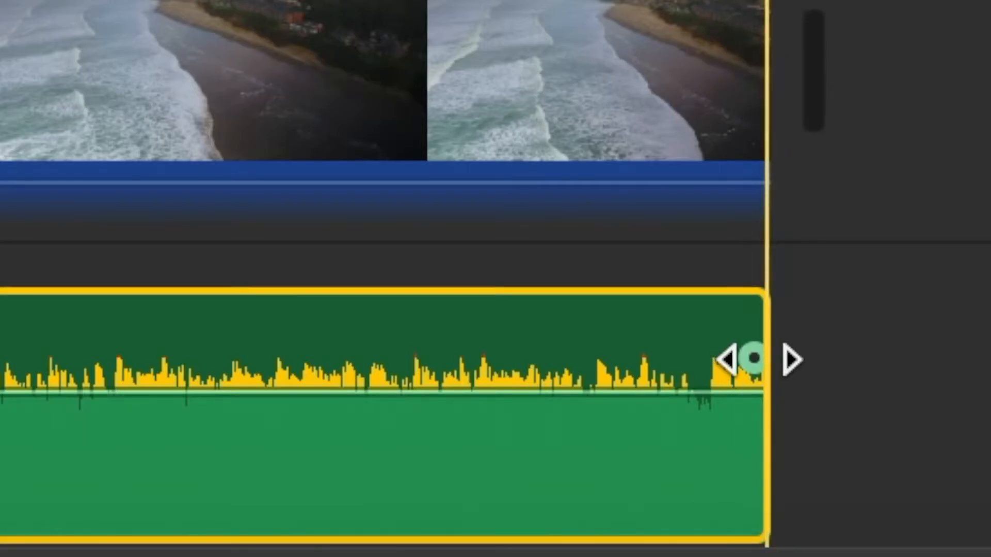
drag(757, 364, 267, 357)
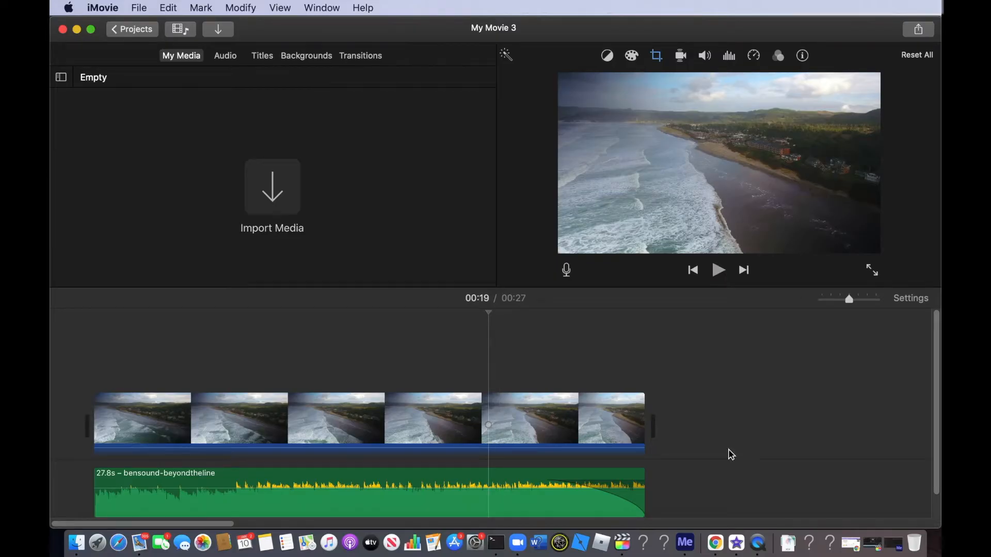
key(space)
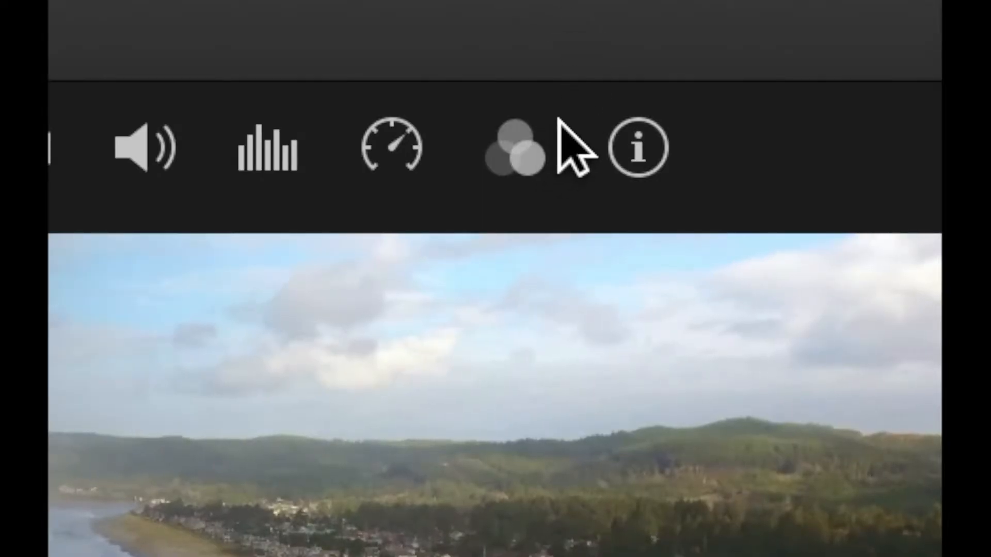
- Try the Black & White clip filter on the coastline video, apply Romantic instead, and look at the audio effect choices
click(532, 158)
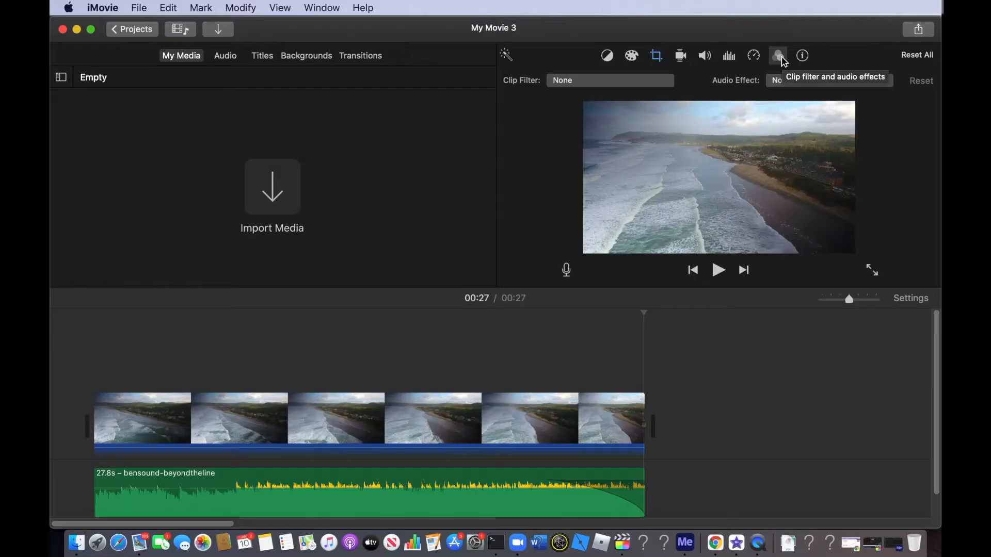
click(594, 82)
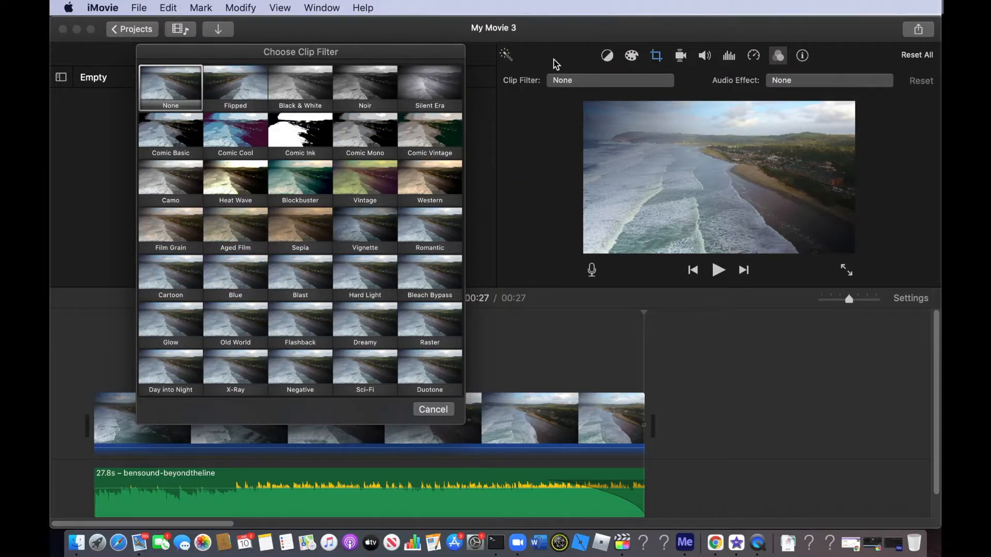
click(298, 86)
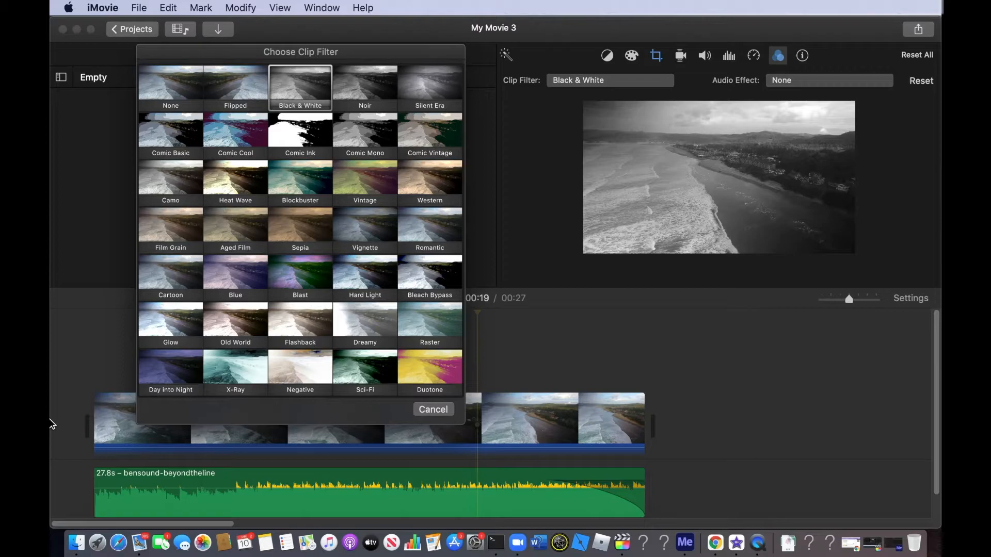
click(445, 241)
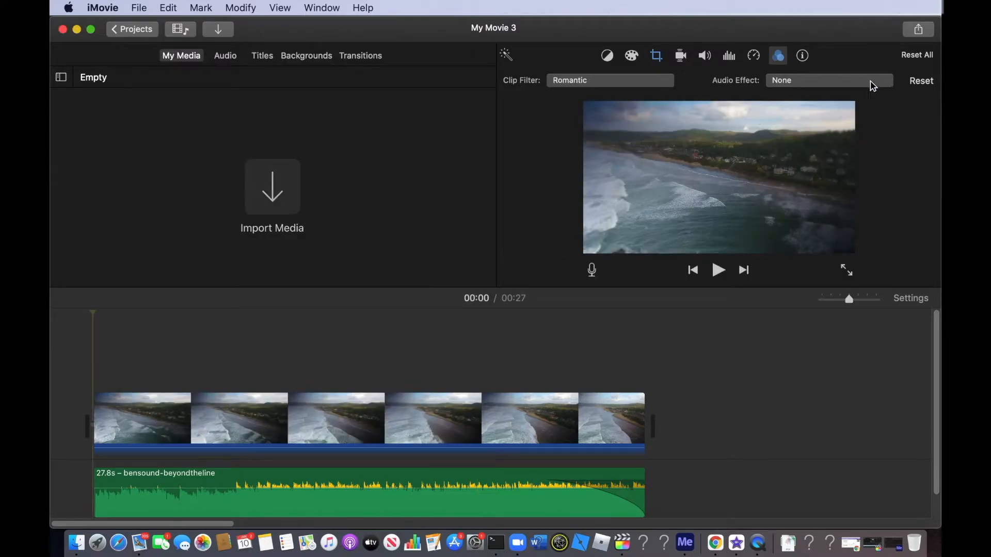
click(819, 84)
click(296, 300)
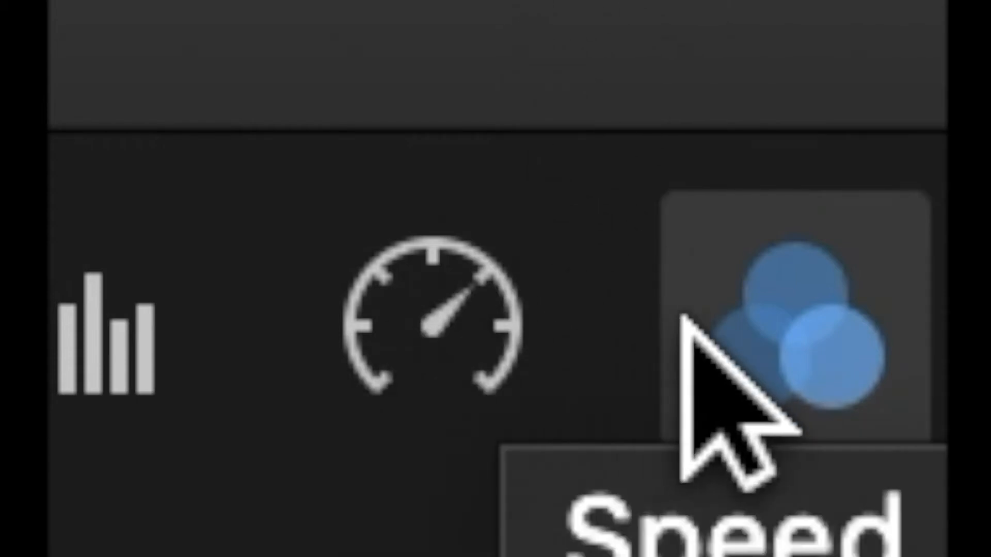
- Try slow speeds of 25% and 50% on the video clip, settle on 25%, and preview it from the start
click(435, 355)
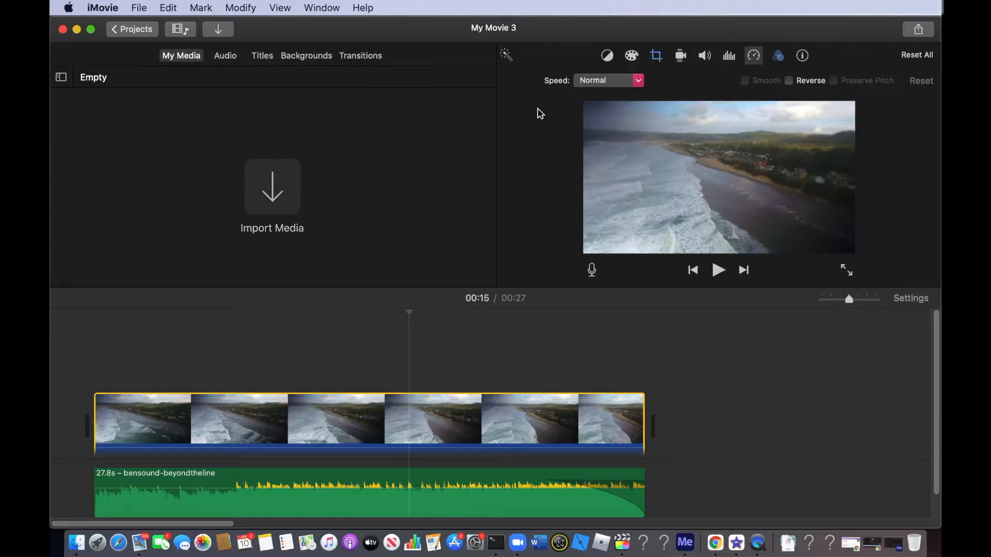
click(624, 83)
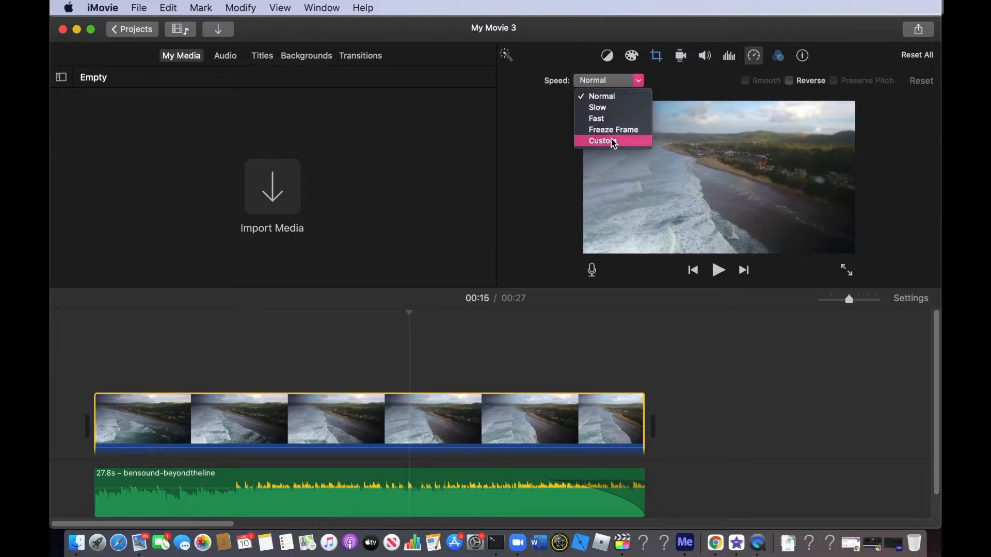
click(608, 107)
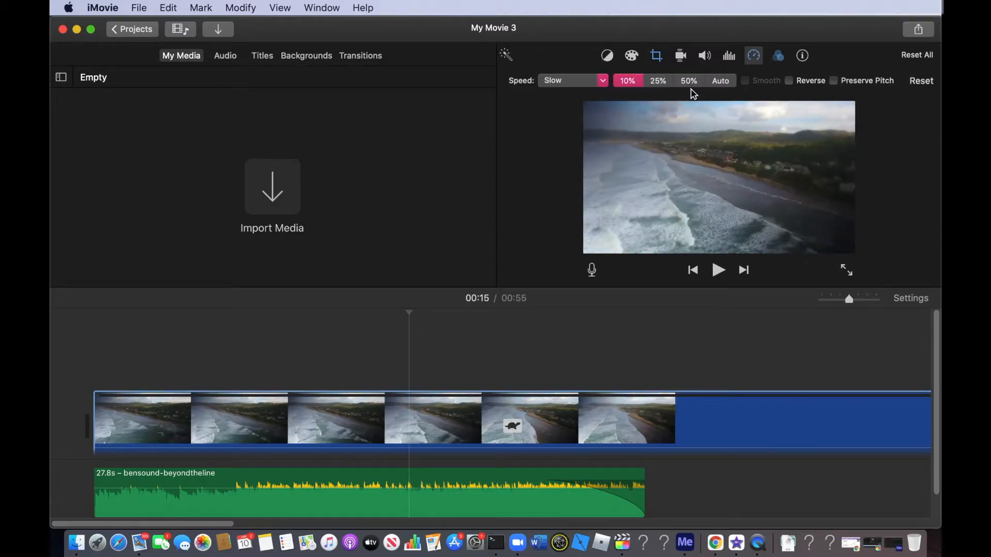
click(658, 81)
click(687, 81)
click(657, 83)
click(72, 381)
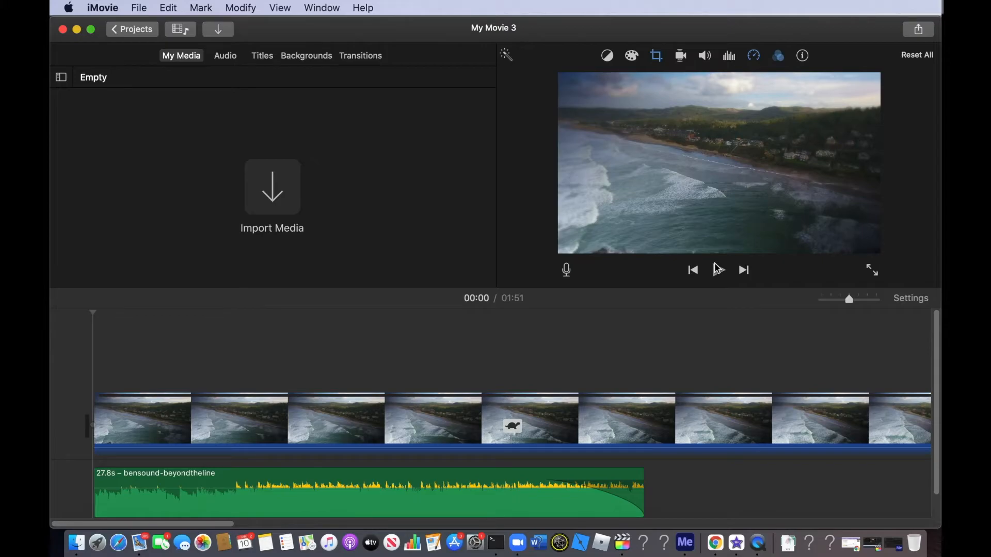
click(717, 269)
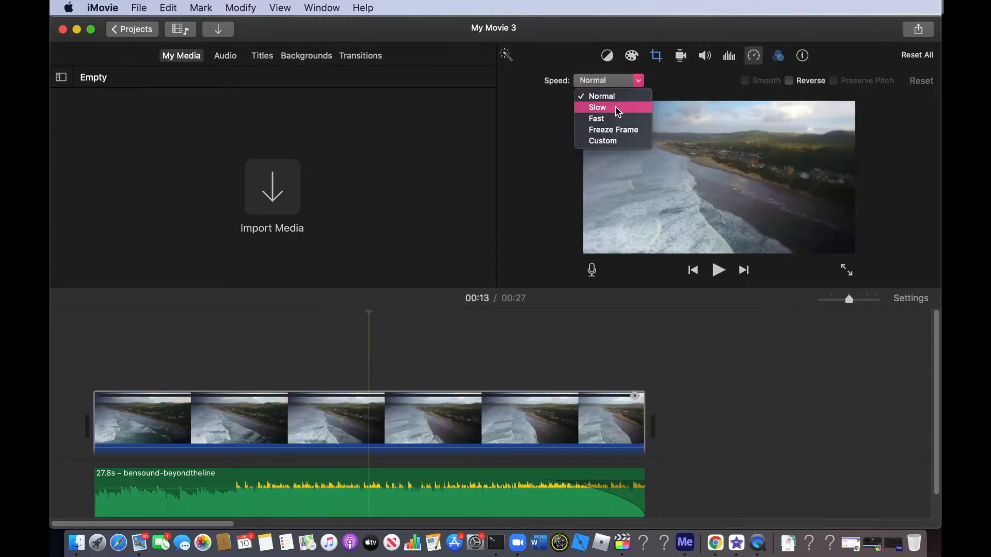
- Set the video clip to a custom speed of 125% and preview it from the start
click(595, 141)
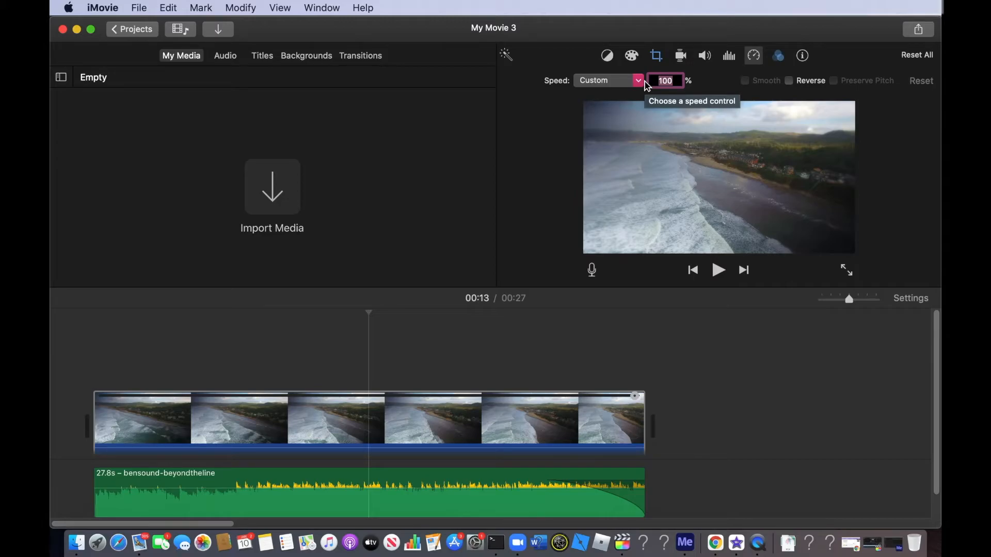
text(125)
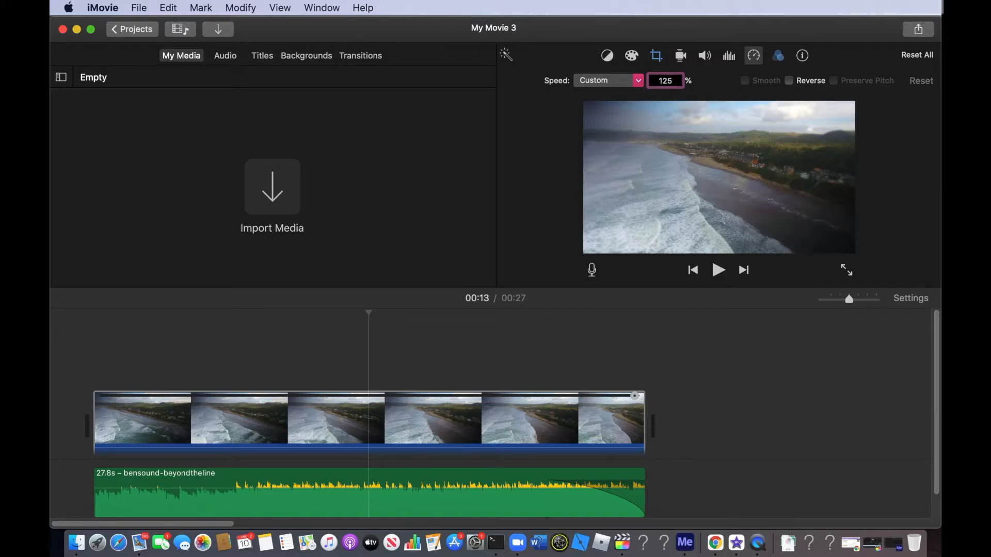
key(Return)
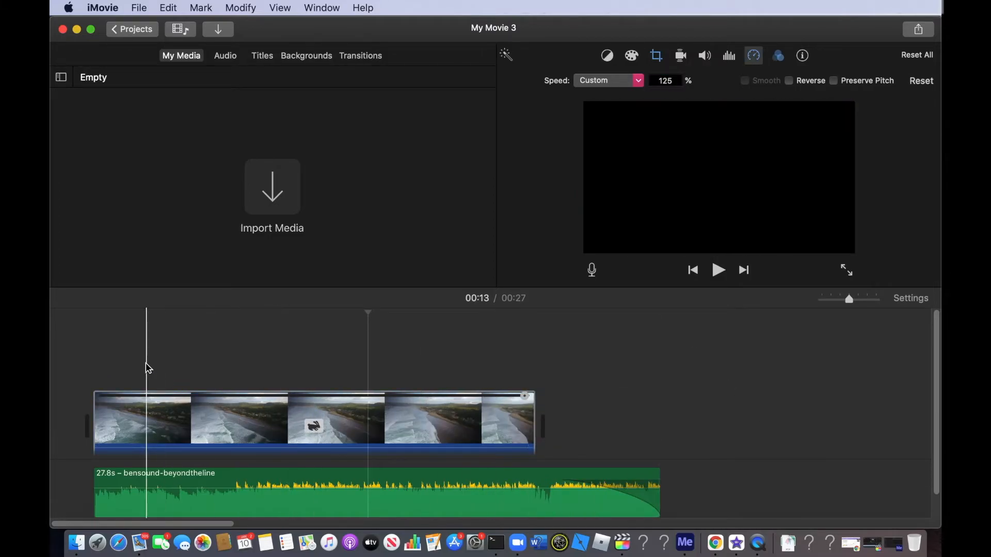
click(97, 345)
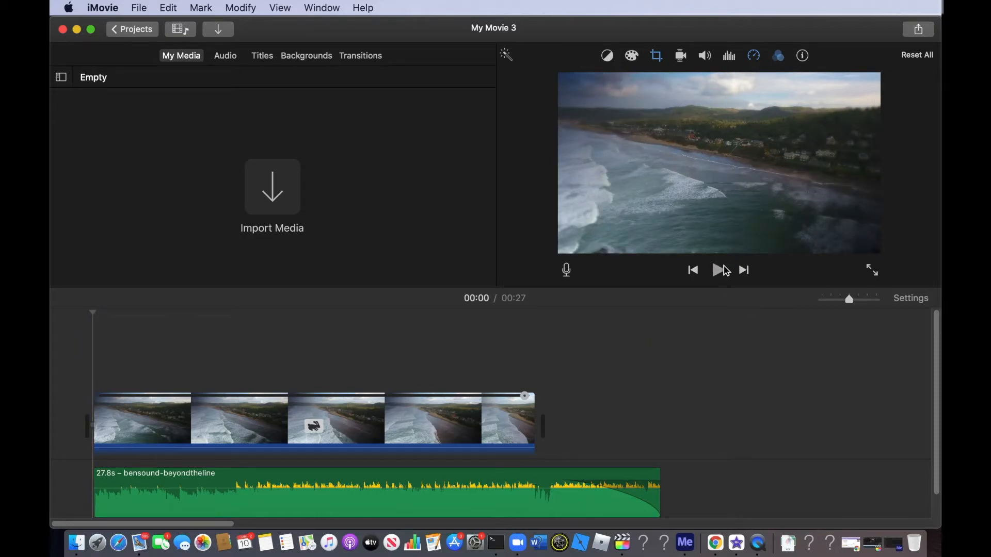
click(723, 270)
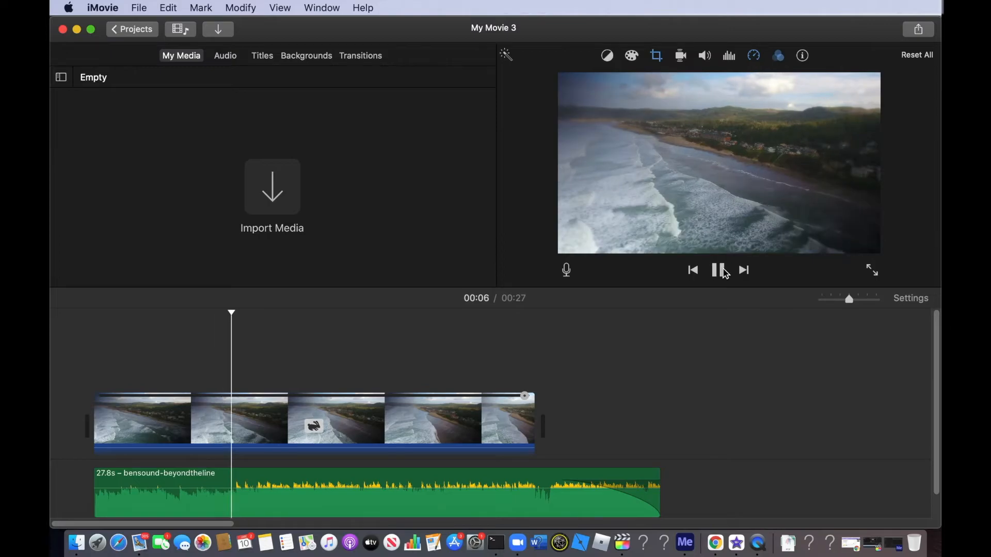
click(719, 270)
- Turn on Reverse and Preserve Pitch in the speed settings of the video clip
click(368, 413)
click(754, 57)
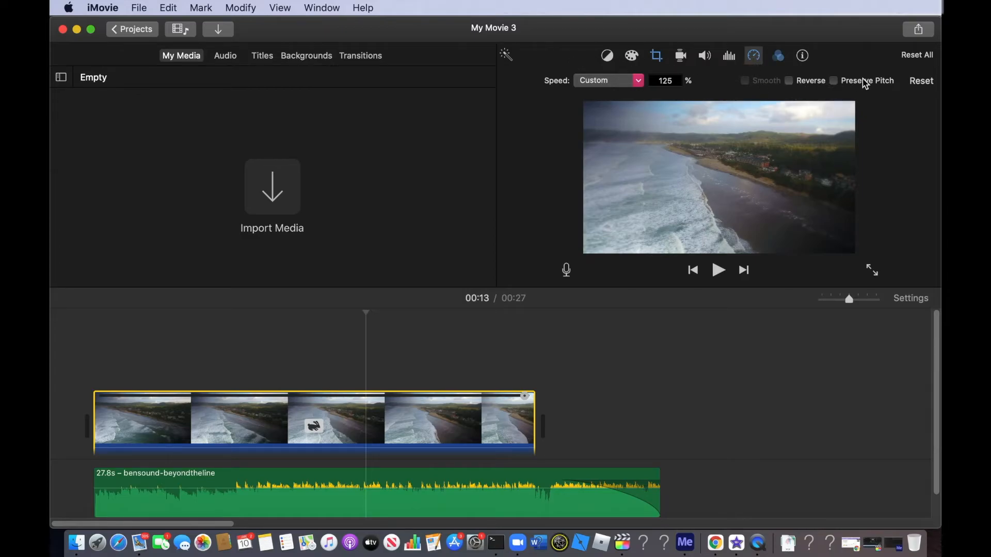
click(788, 81)
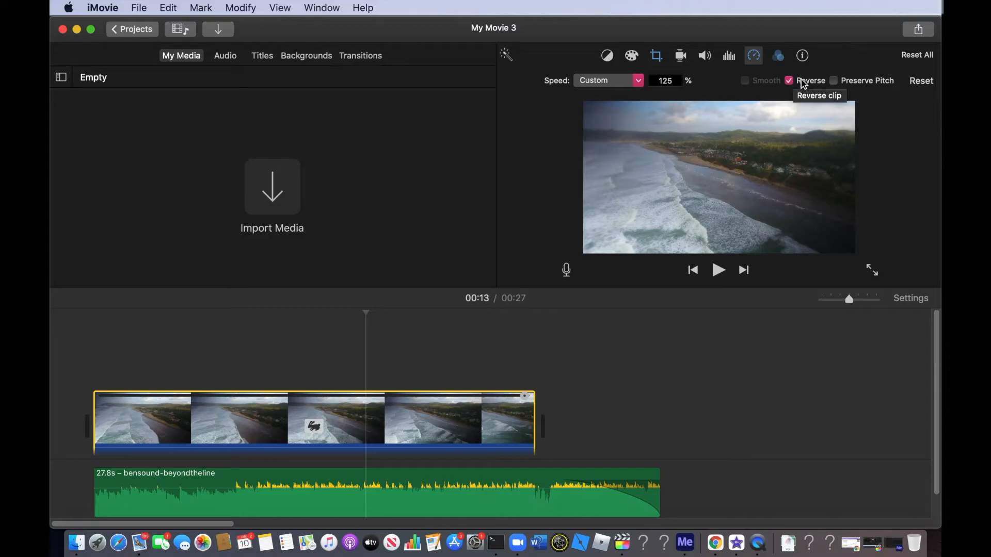
click(835, 81)
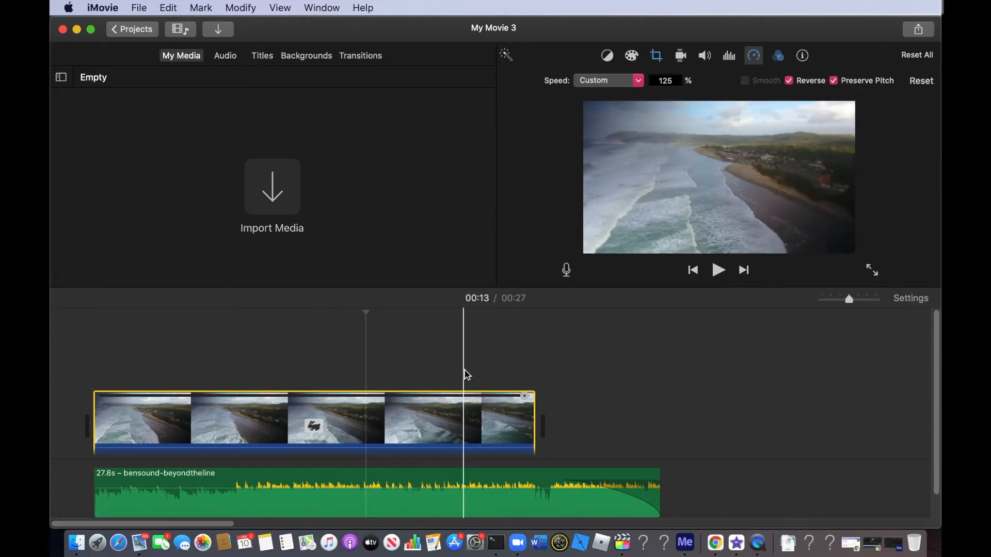
- Try inserting a freeze frame into the video clip at the playhead and undo it
click(638, 81)
click(640, 84)
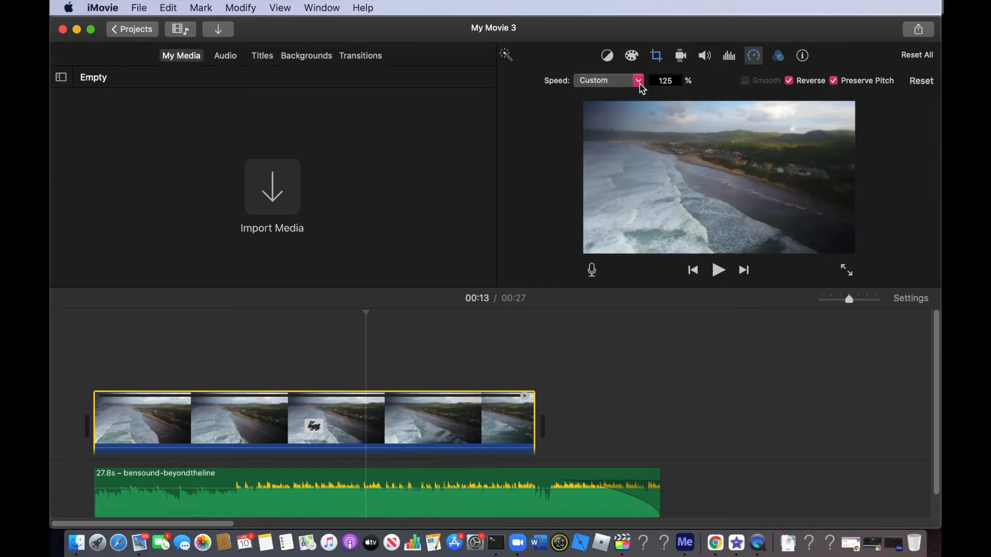
click(639, 82)
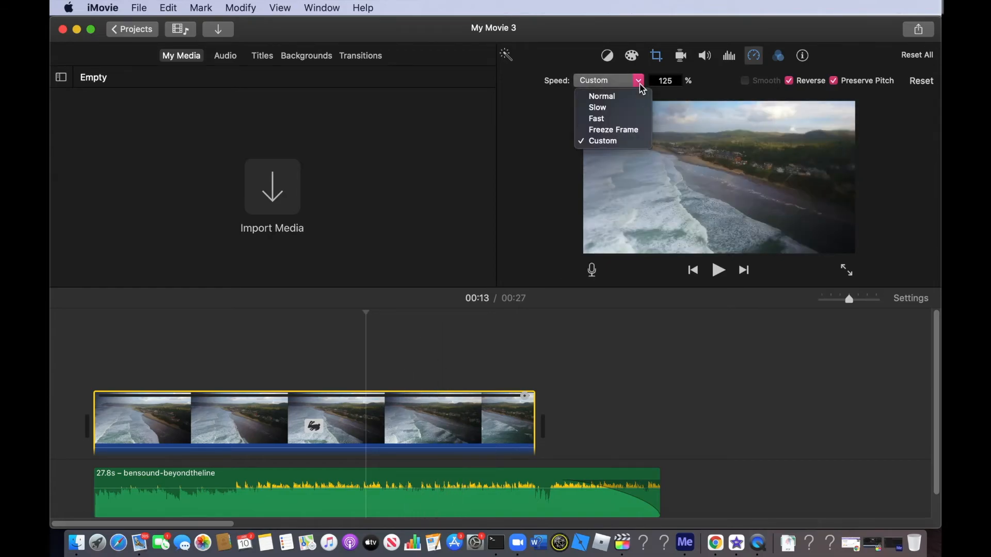
click(626, 130)
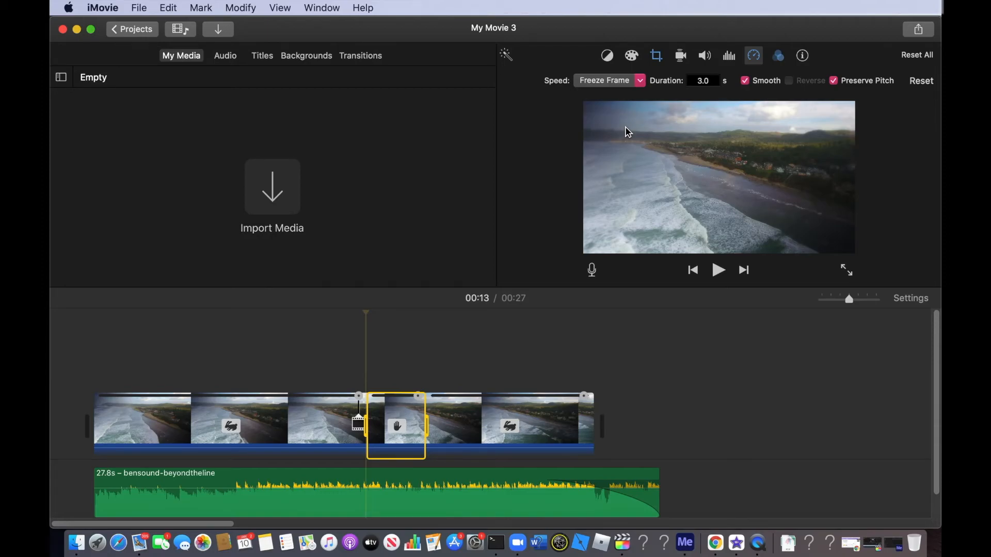
key(super+z)
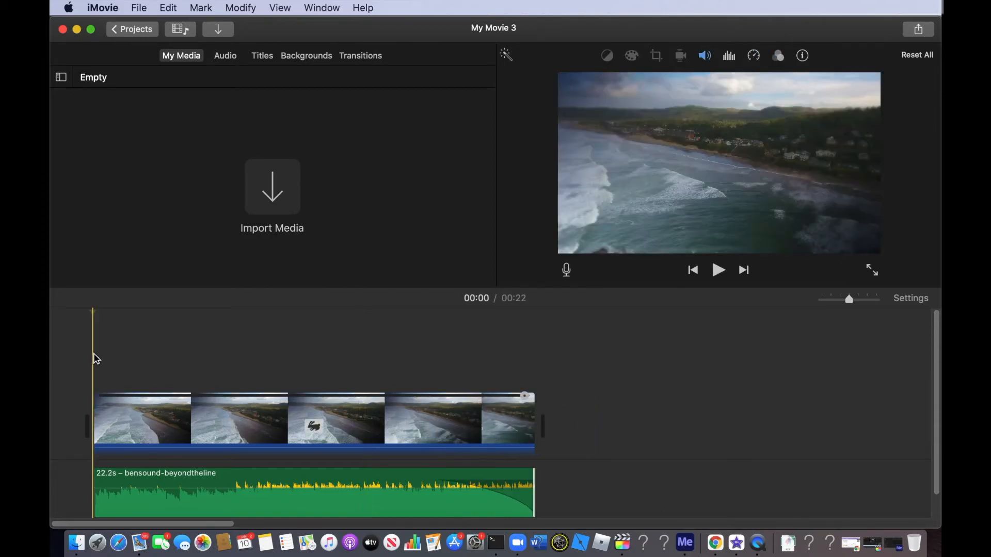
- Play the reversed movie with its shortened music track from the beginning
click(94, 356)
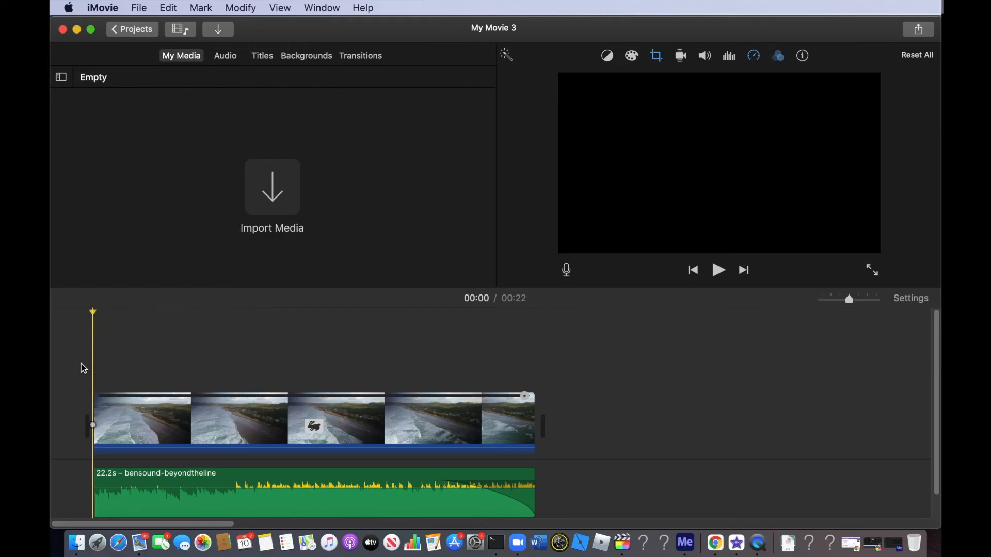
click(717, 273)
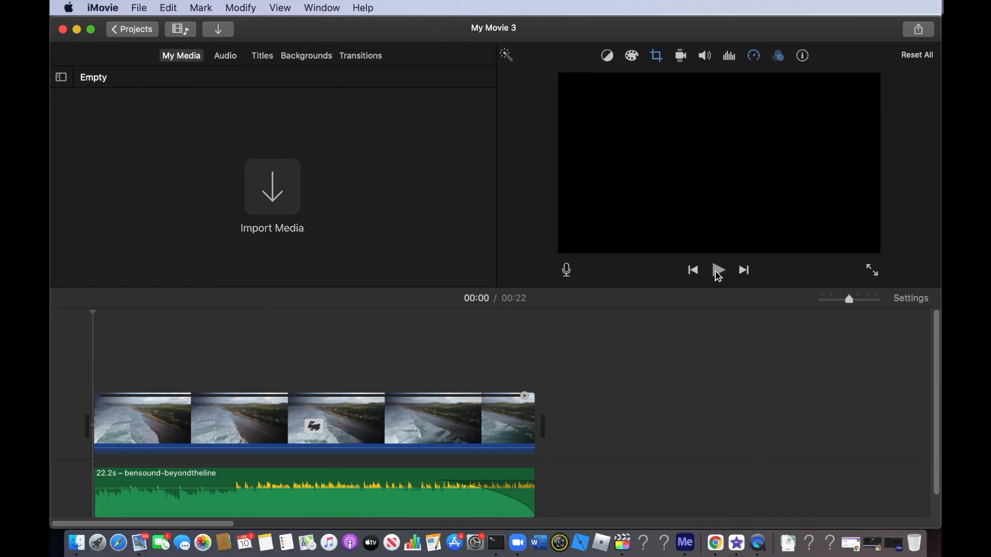